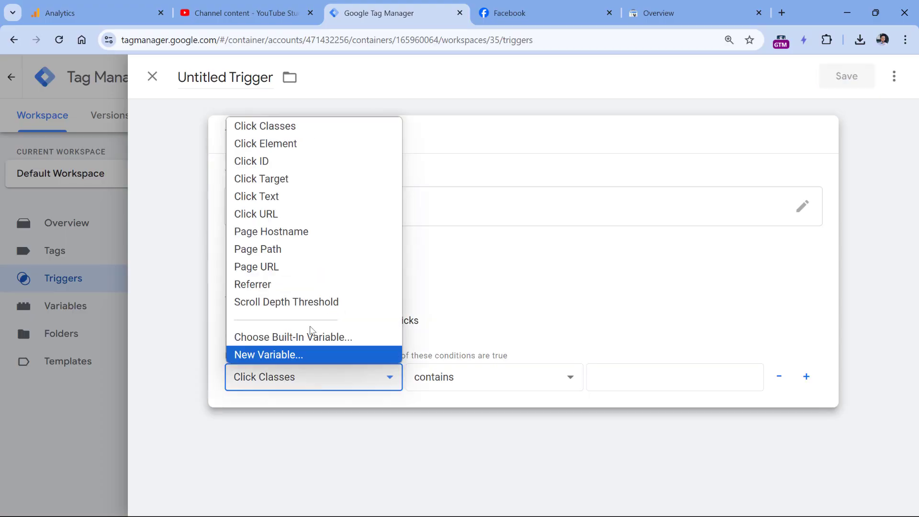
Step: Set the trigger condition to Click Element contains 'menu'
click(297, 143)
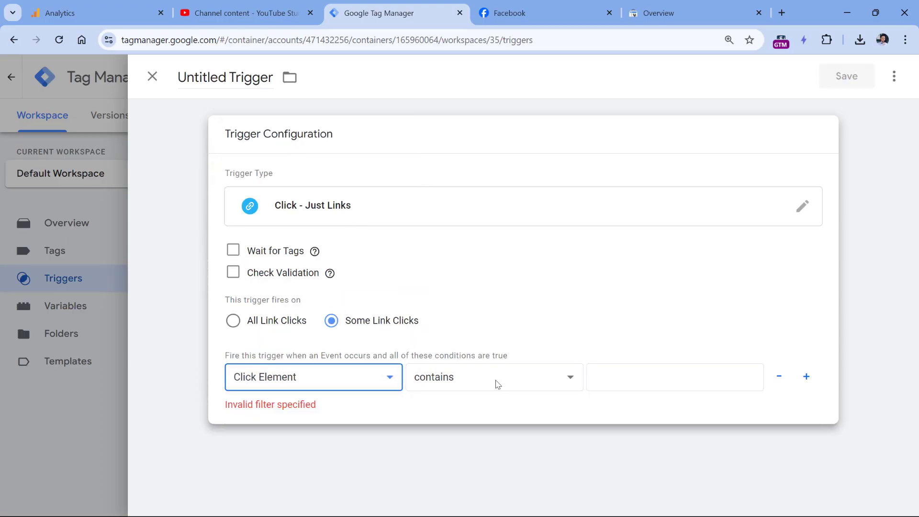
click(611, 382)
text(menu)
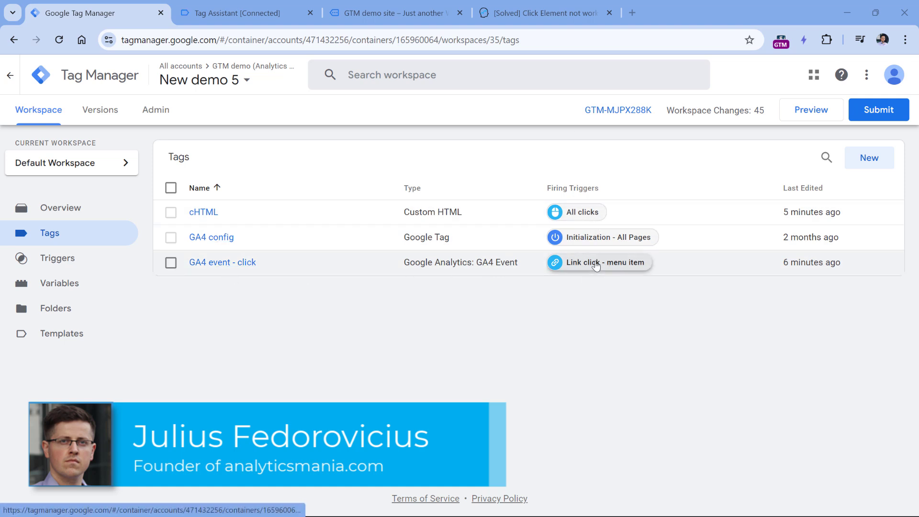
click(68, 283)
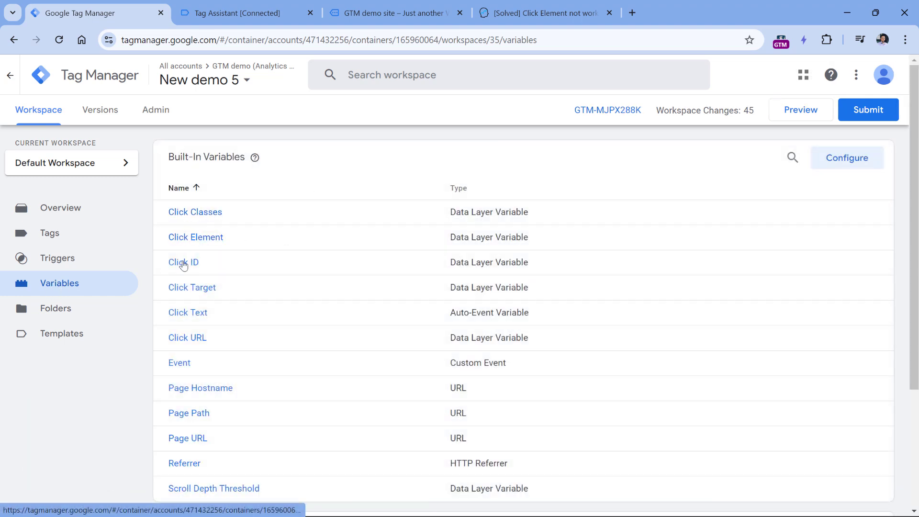
click(250, 11)
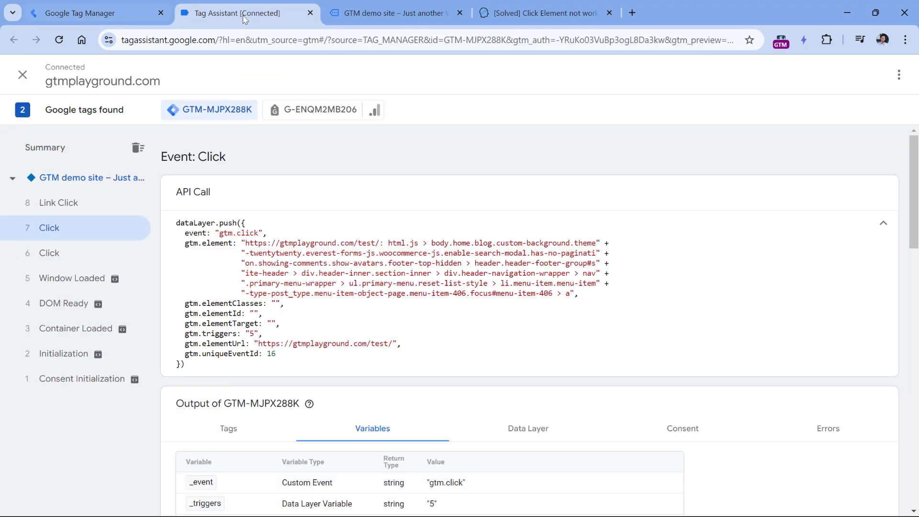
click(408, 14)
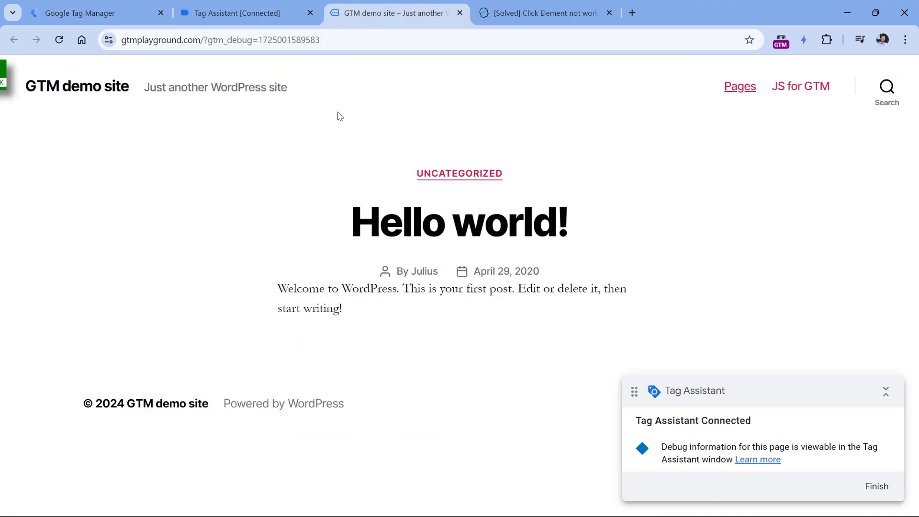
Step: Open the Link click - menu item trigger from the Tag Manager tags list
click(109, 14)
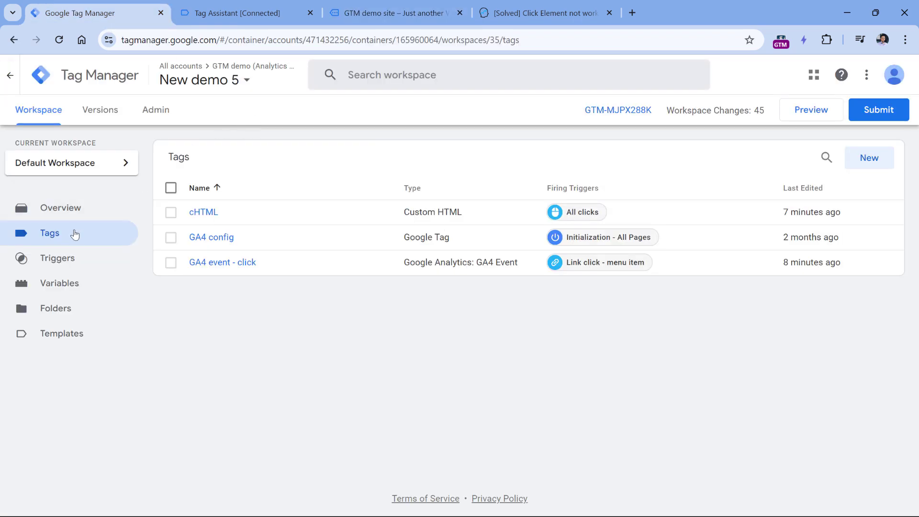
click(596, 264)
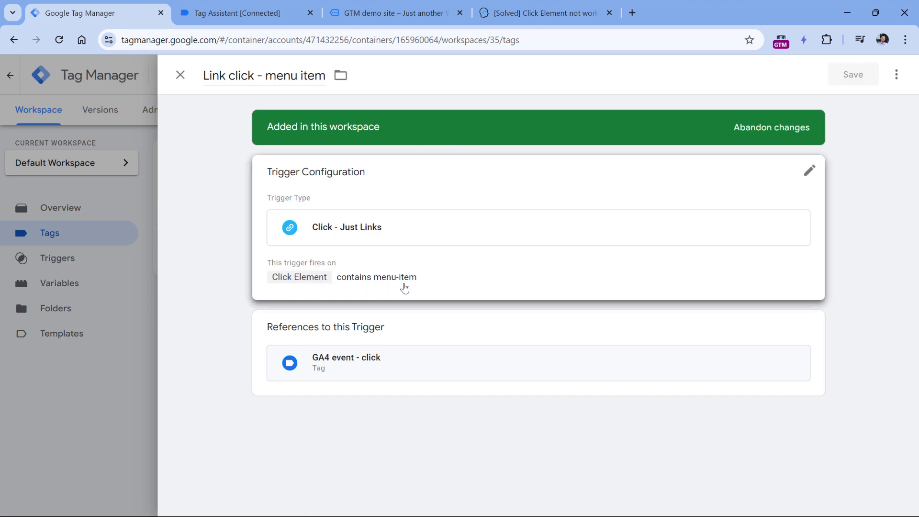
Step: Select the Link Click event in Tag Assistant and highlight menu-item in its Click Element value
click(271, 12)
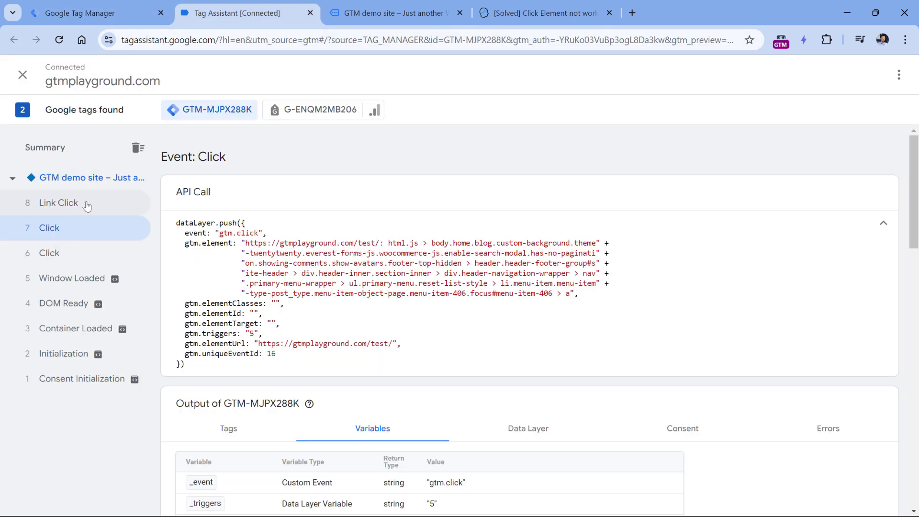
click(68, 204)
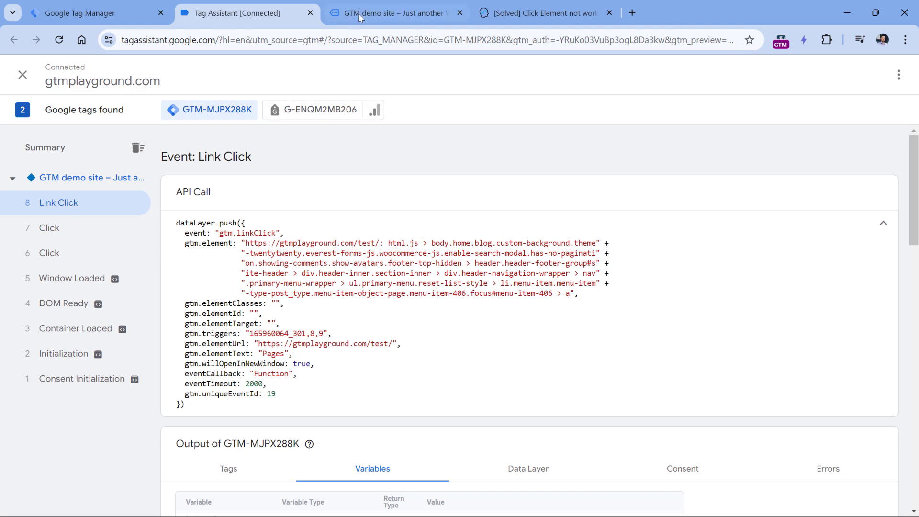
click(390, 13)
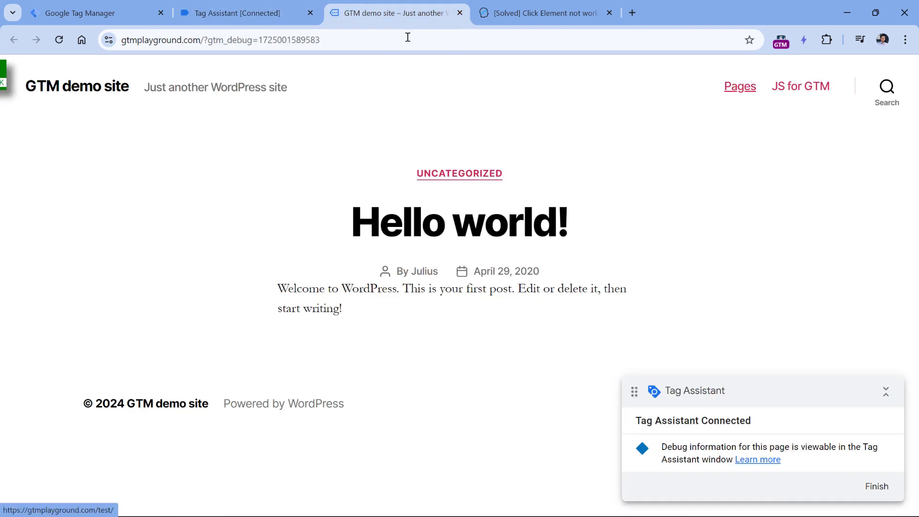
click(234, 13)
scroll(373, 285, down, 3)
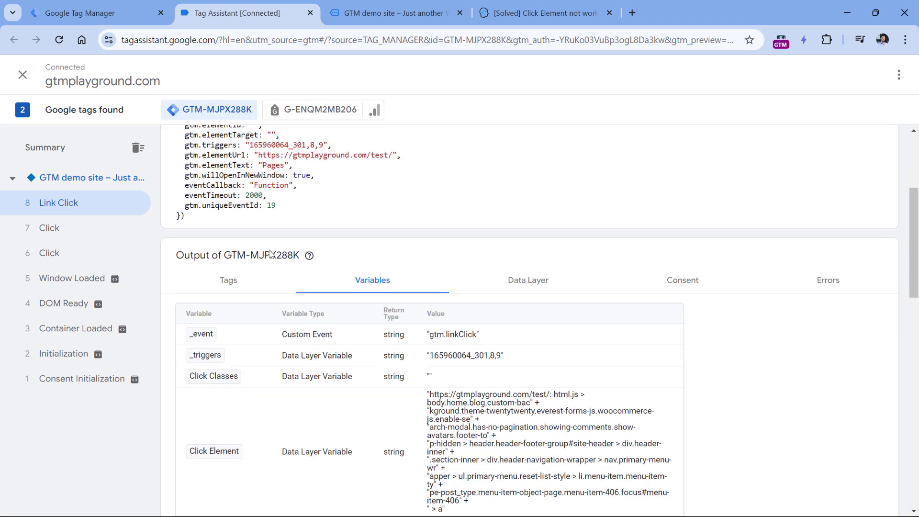
scroll(359, 231, down, 3)
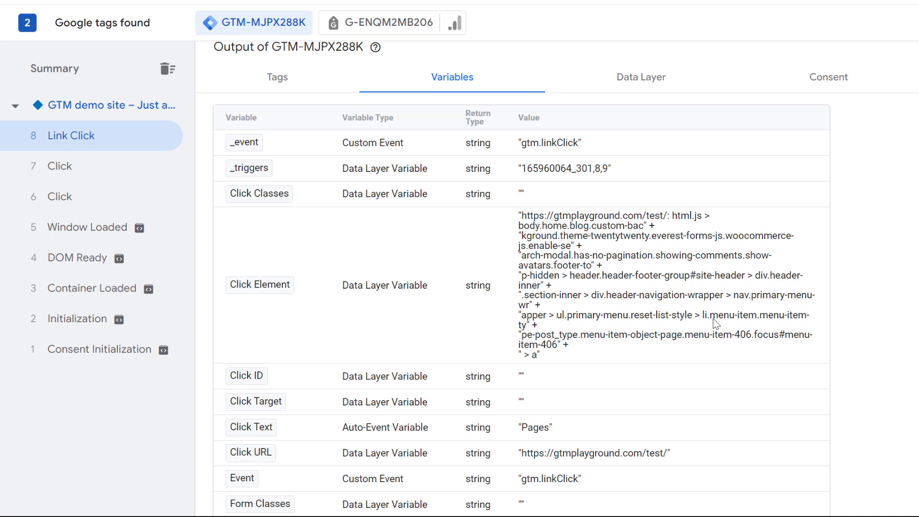
drag(710, 317, 749, 319)
click(720, 276)
scroll(493, 230, down, 2)
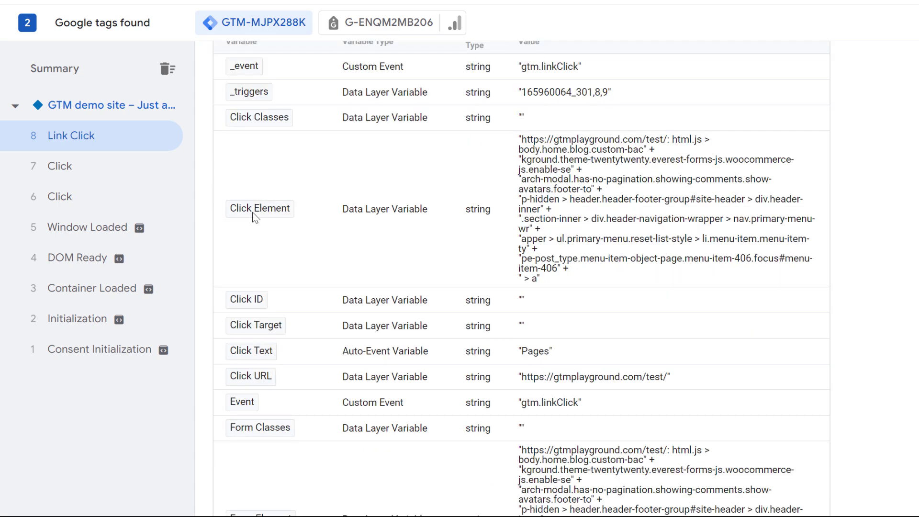
double_click(476, 211)
scroll(625, 215, up, 2)
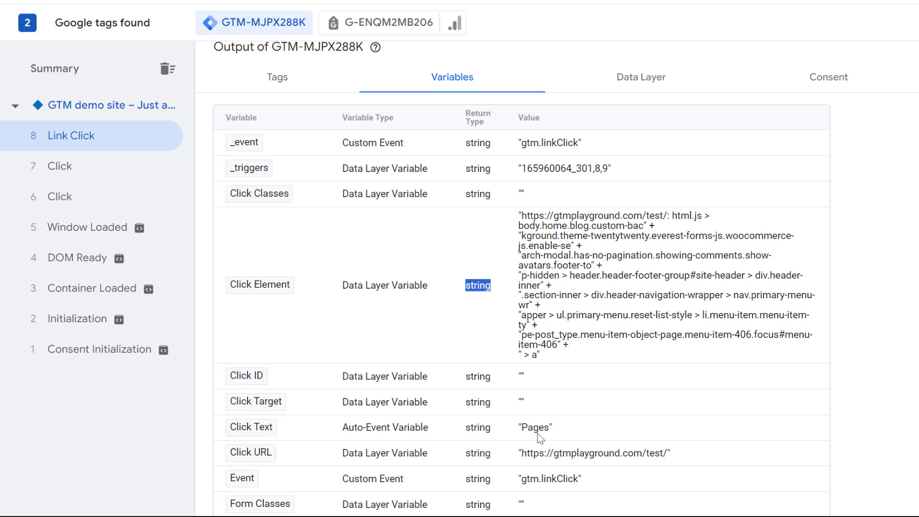
double_click(476, 428)
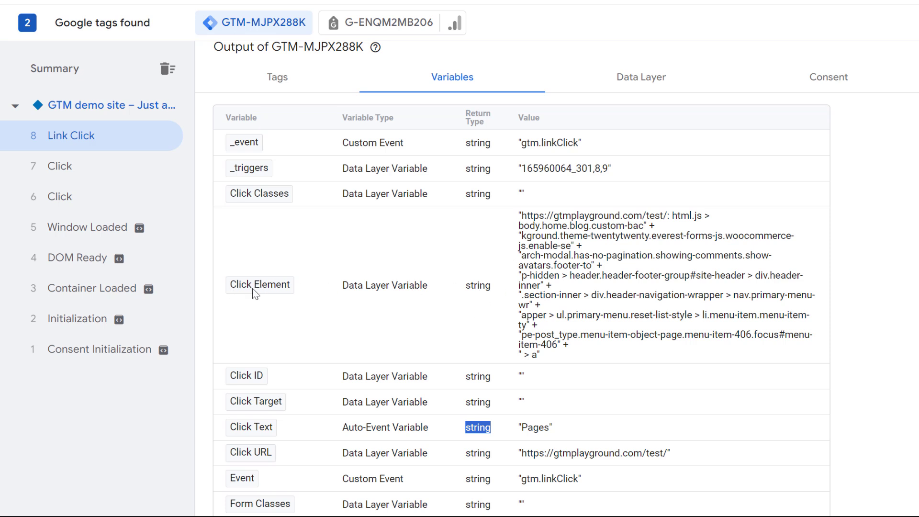
drag(518, 216, 573, 356)
click(260, 248)
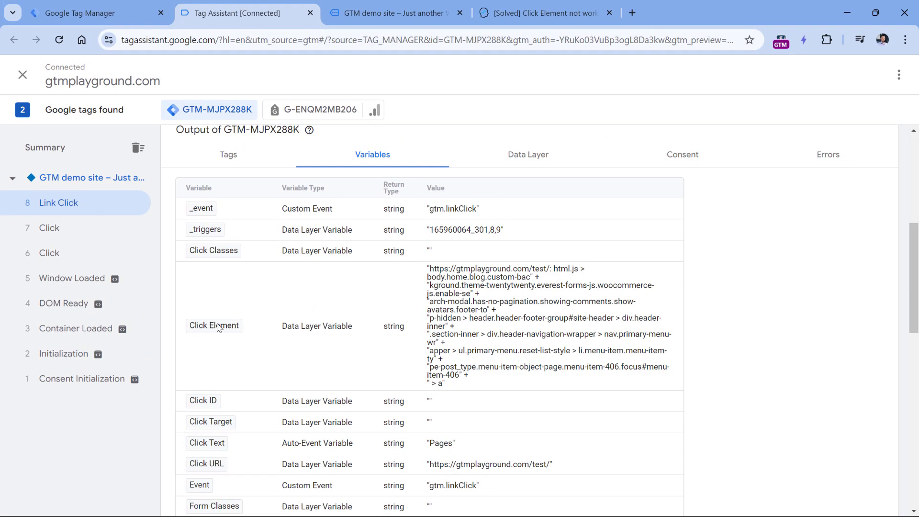
Step: Close the trigger panel and review the cHTML tag that logs Click Element to the console
click(91, 13)
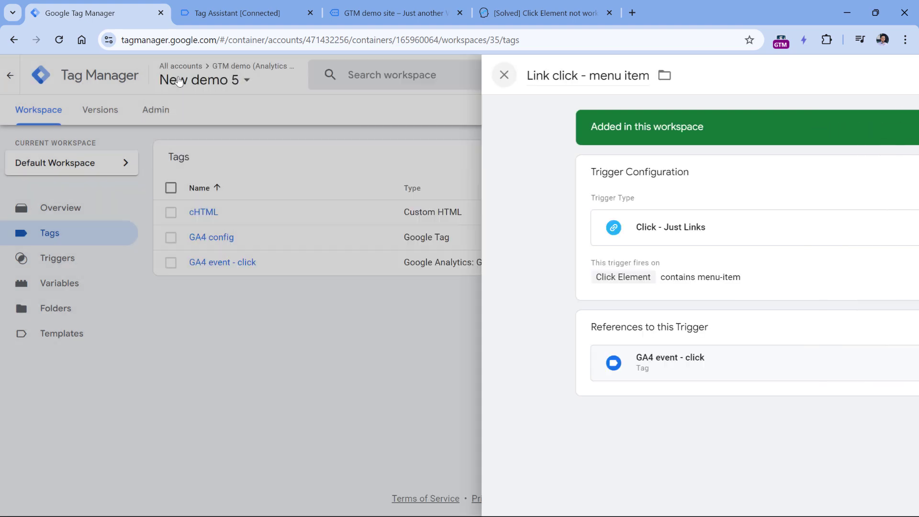
click(178, 80)
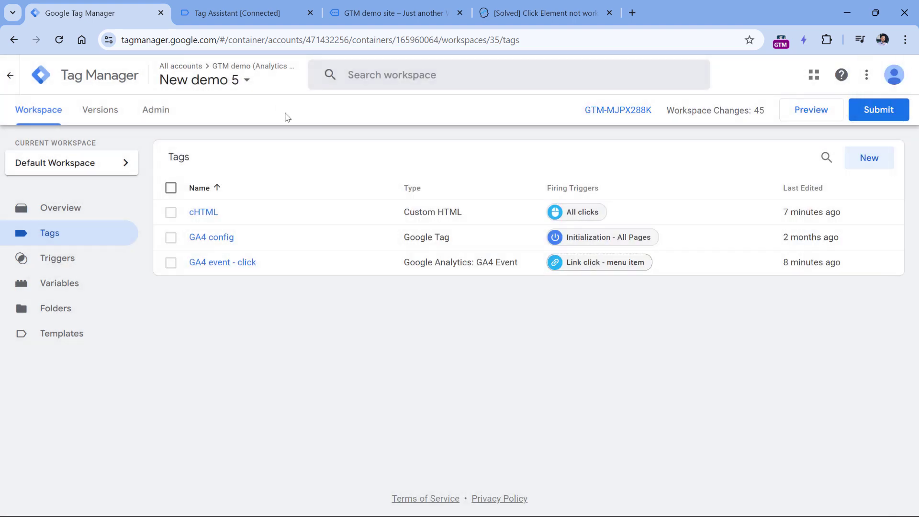
click(202, 212)
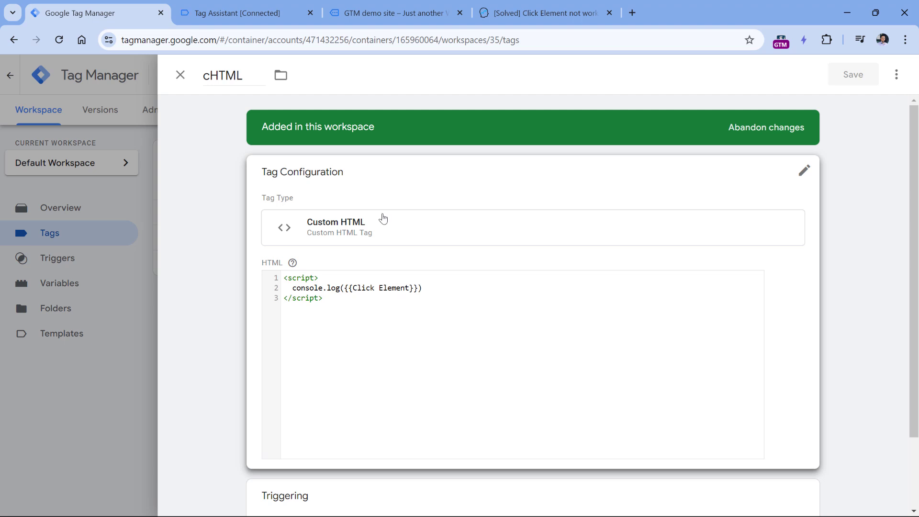
click(383, 6)
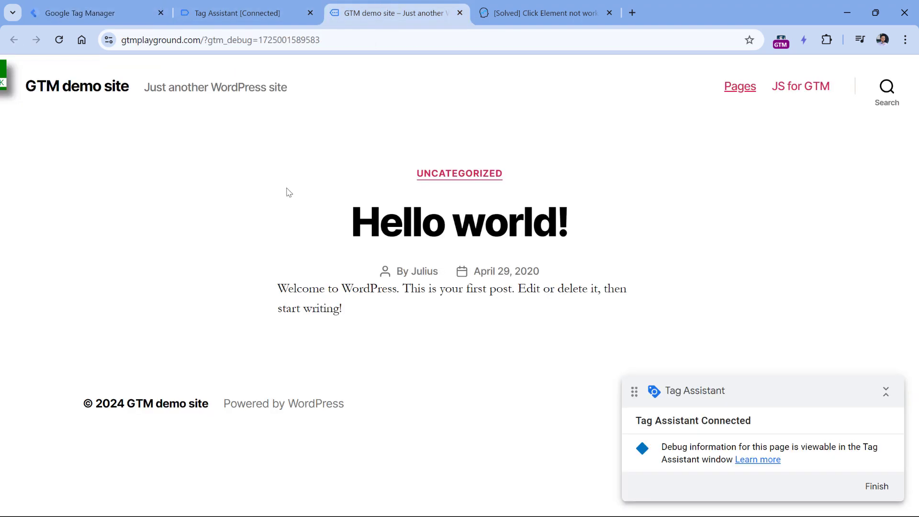
Step: With the DevTools Console open and enlarged, click the Pages link to log its element
key(F12)
drag(693, 238, 682, 273)
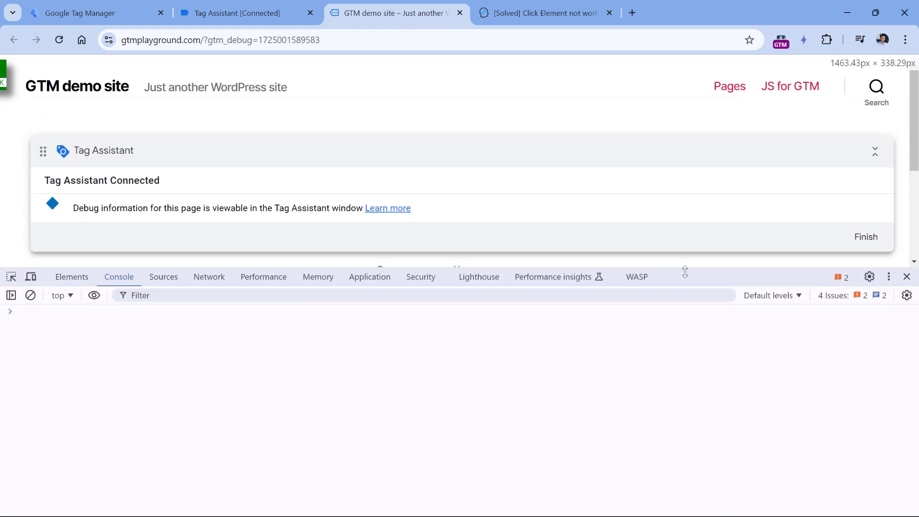
key(ctrl+plus)
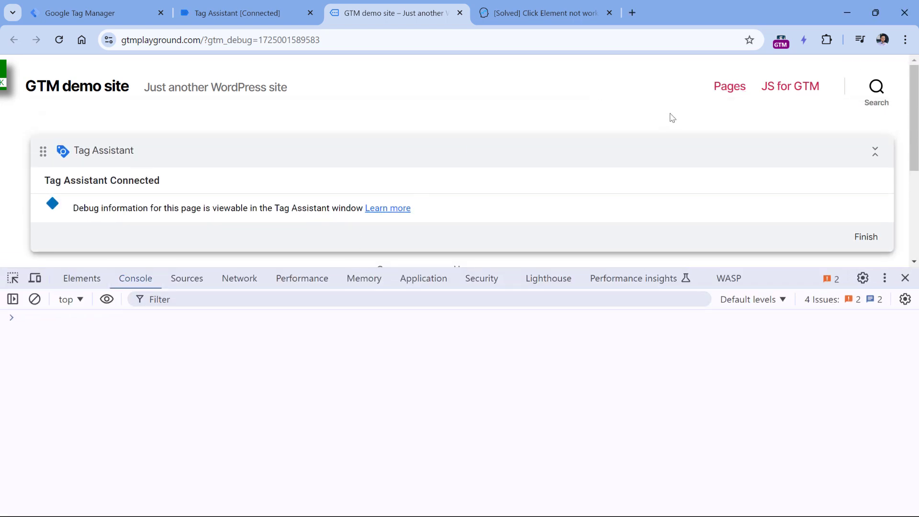
ctrl+click(730, 87)
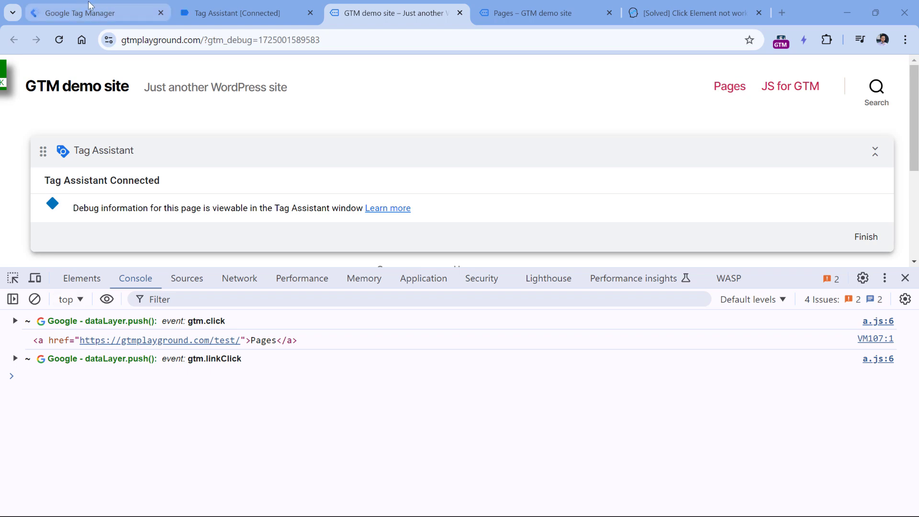
Step: Change console.log to console.dir in the cHTML tag code and save the tag
click(106, 10)
drag(339, 299, 329, 300)
text(dir)
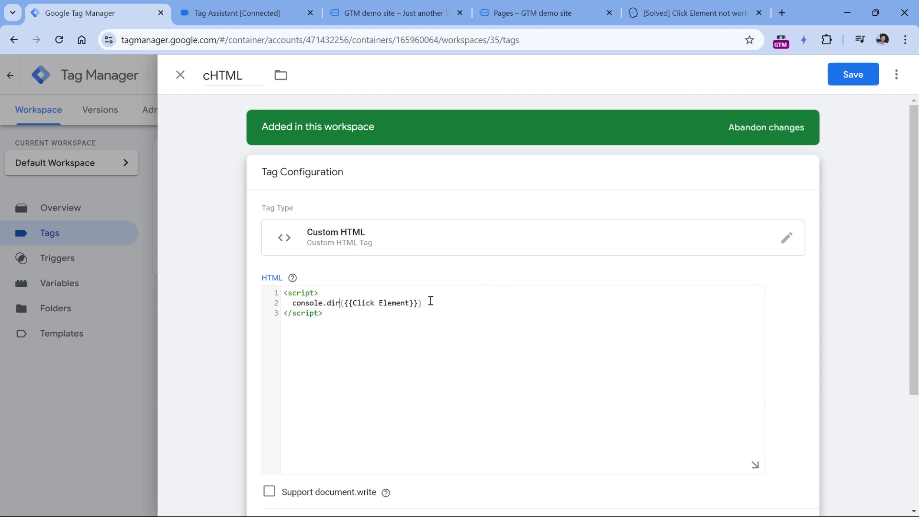
click(835, 80)
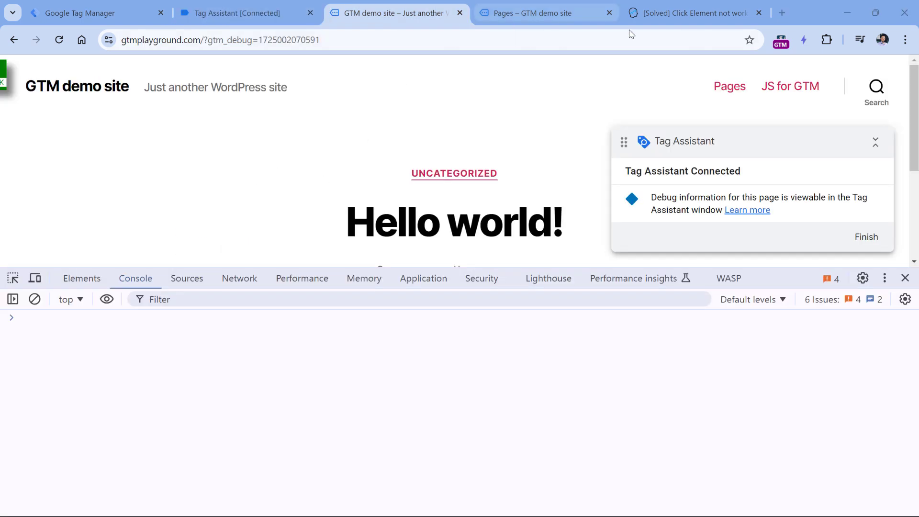
Step: Click the Pages link and expand the logged link object in the Console
ctrl+click(734, 90)
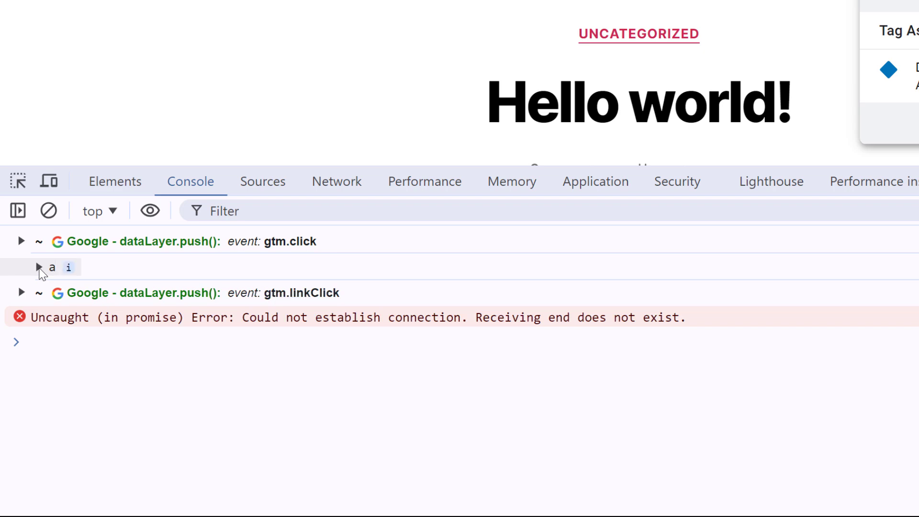
click(39, 267)
scroll(239, 285, down, 10)
scroll(240, 282, down, 20)
scroll(226, 286, down, 8)
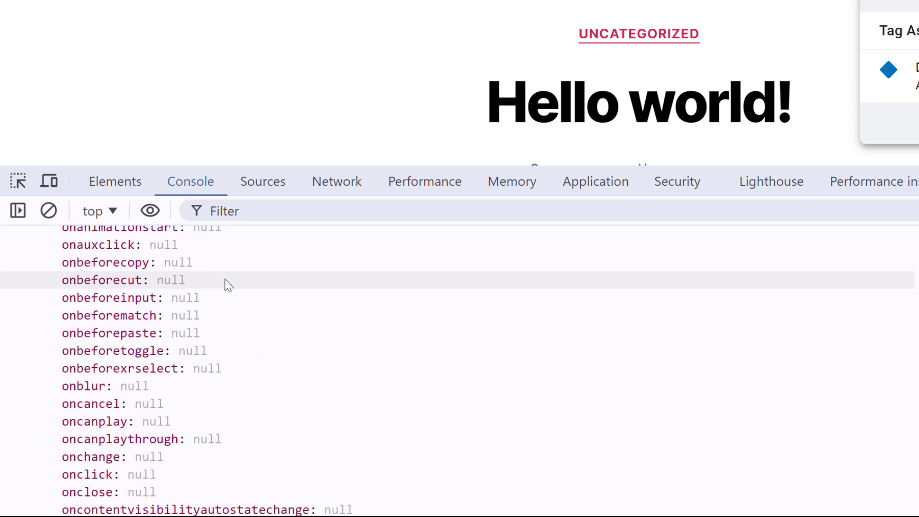
scroll(179, 294, up, 9)
scroll(182, 293, up, 20)
scroll(234, 301, down, 10)
Step: Expand the link's children, classList and dataset entries, confirming the classList is empty
click(52, 352)
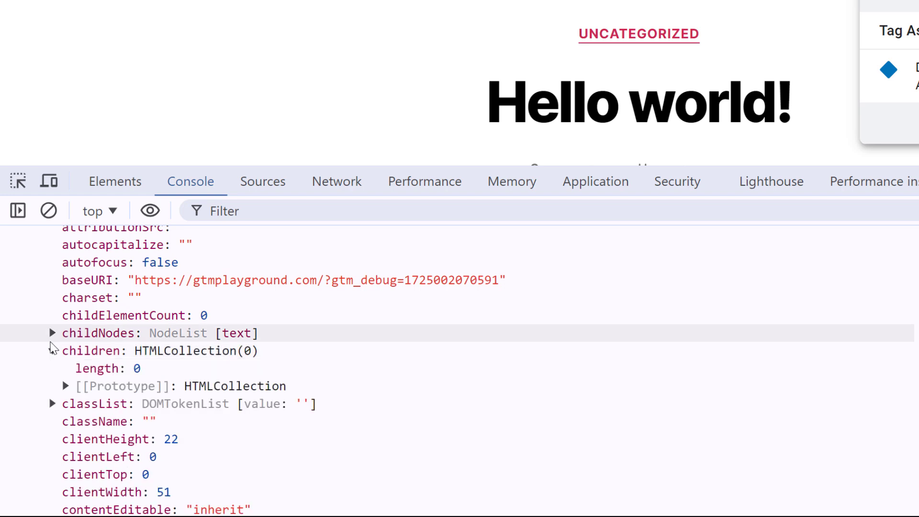
click(52, 352)
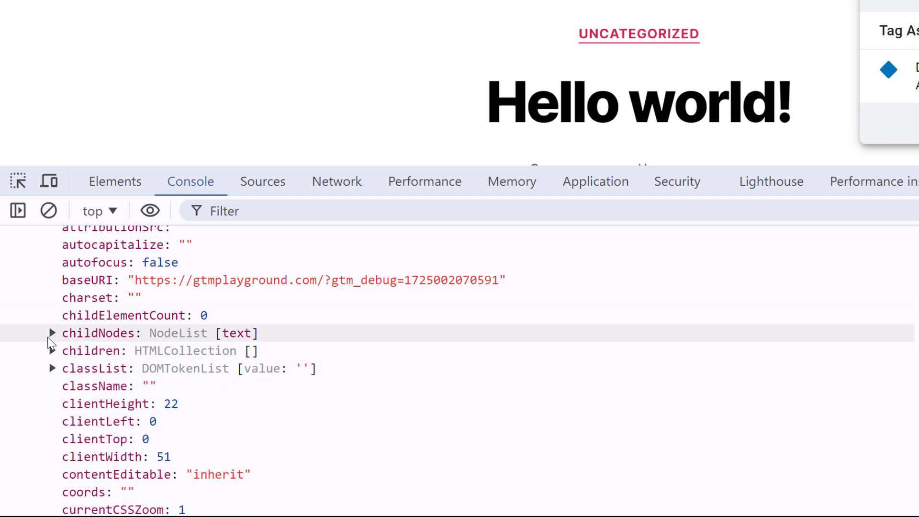
scroll(58, 335, down, 3)
click(52, 280)
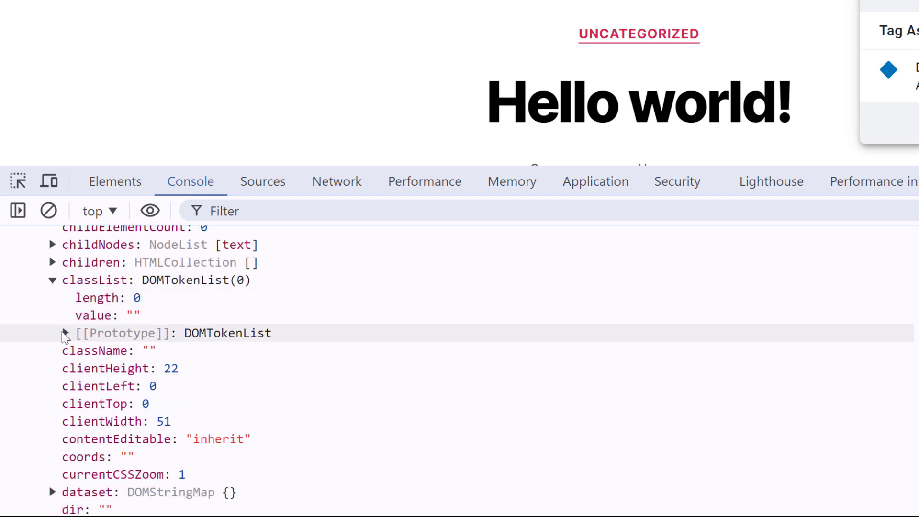
click(52, 492)
scroll(172, 392, down, 5)
scroll(201, 359, up, 2)
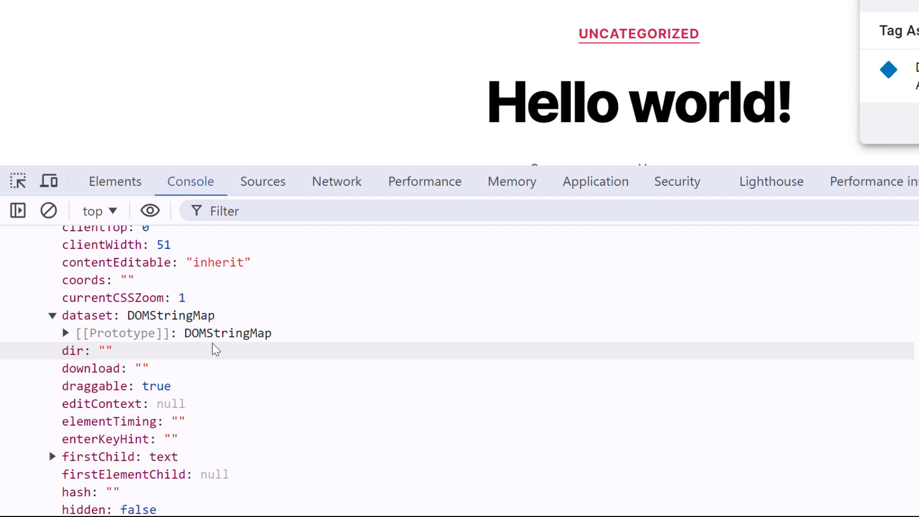
scroll(212, 342, up, 7)
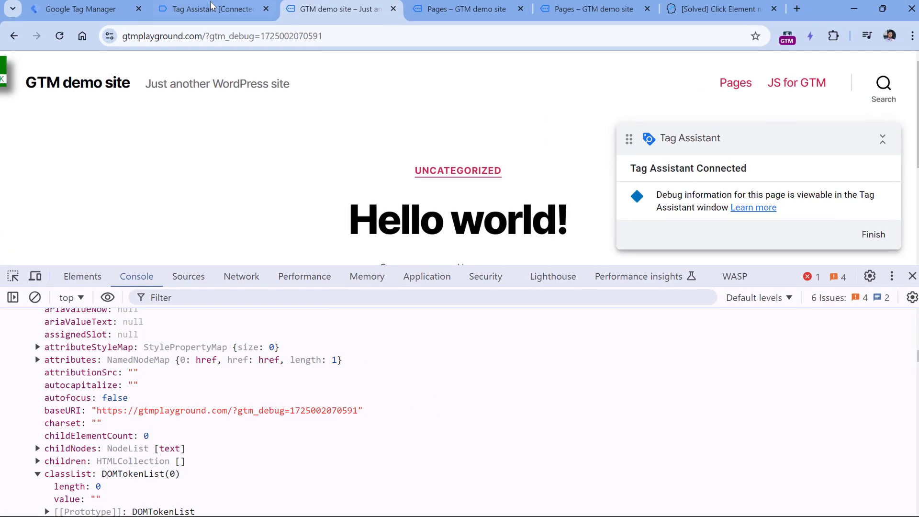
Step: Show the '7 Link Click' event's Variables, with Click Element ending in li.menu-item > a
click(210, 13)
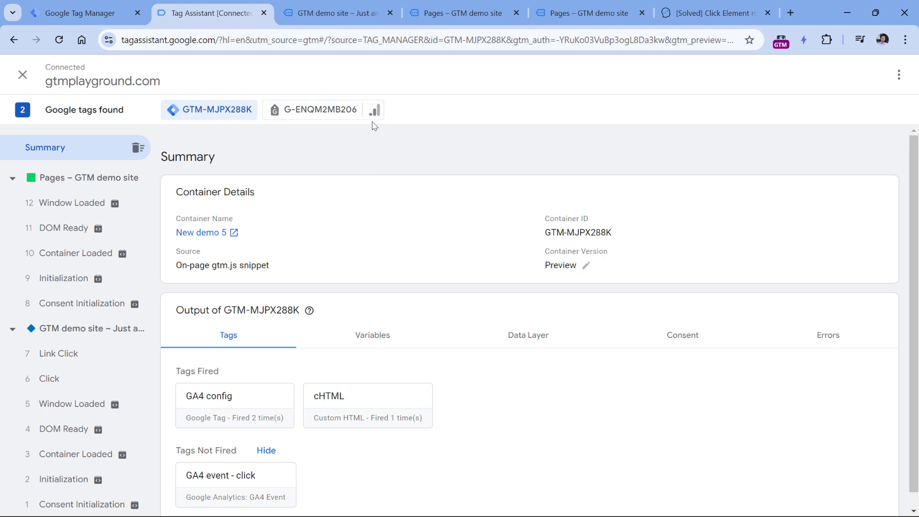
click(70, 355)
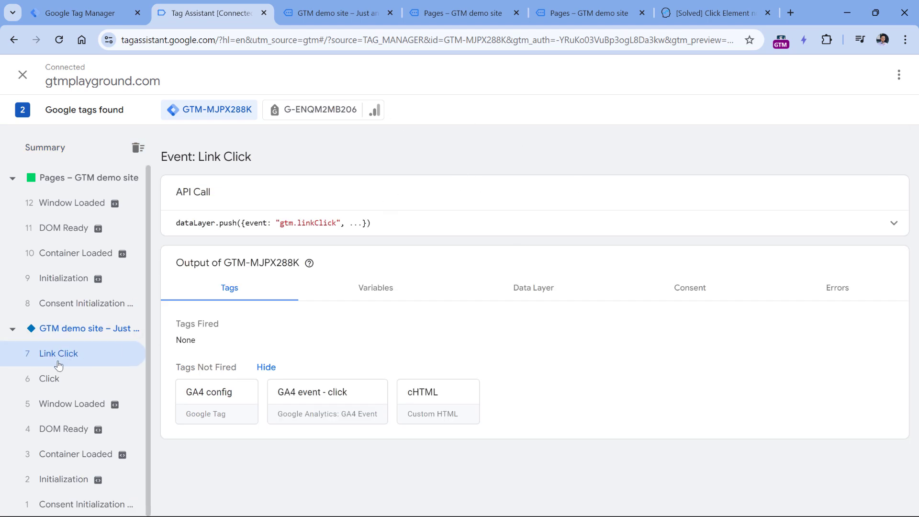
click(378, 289)
scroll(379, 268, down, 2)
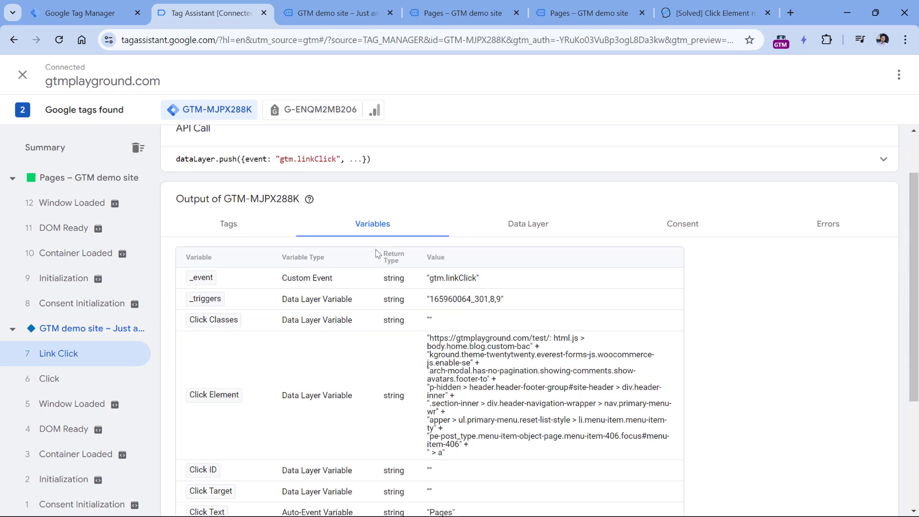
scroll(377, 254, down, 3)
scroll(434, 226, up, 1)
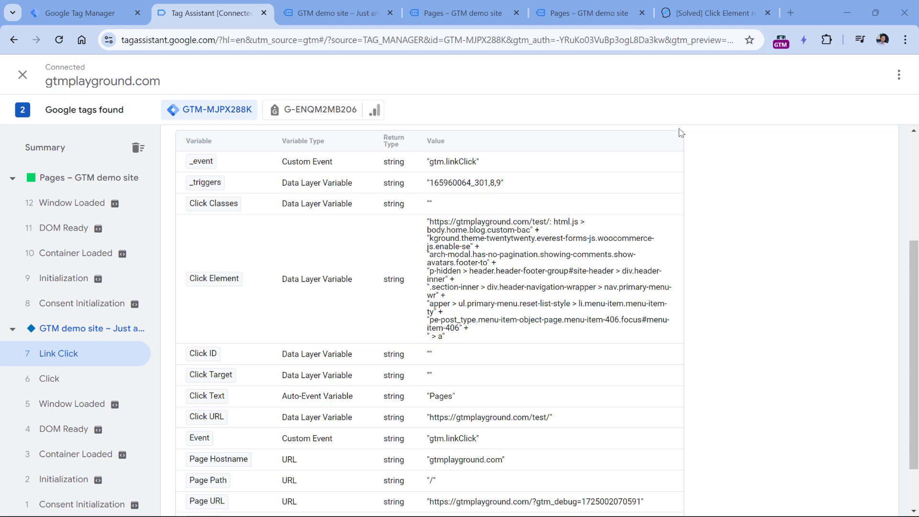
click(744, 13)
scroll(365, 192, down, 20)
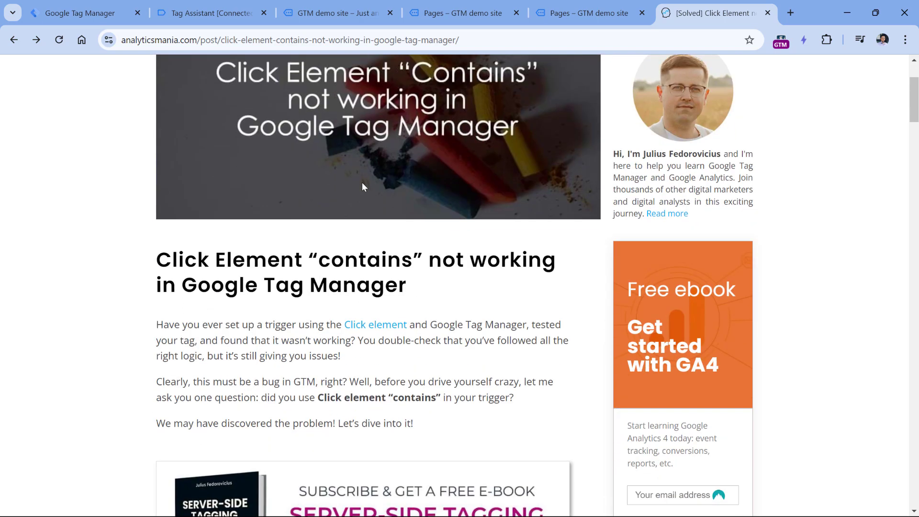
scroll(322, 175, down, 4)
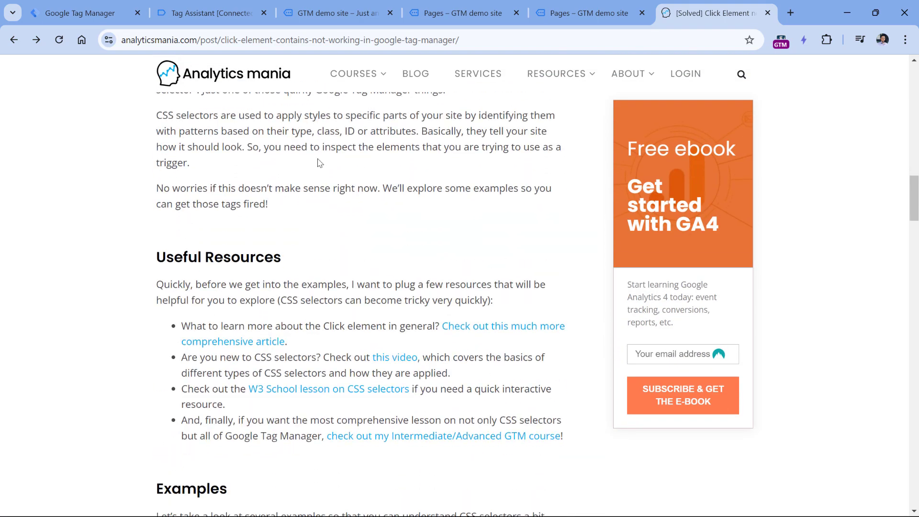
scroll(366, 282, up, 2)
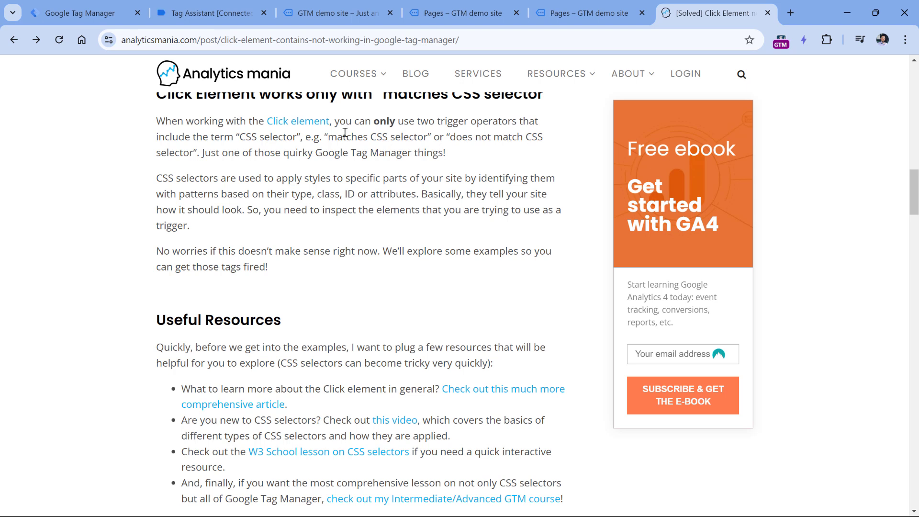
click(217, 13)
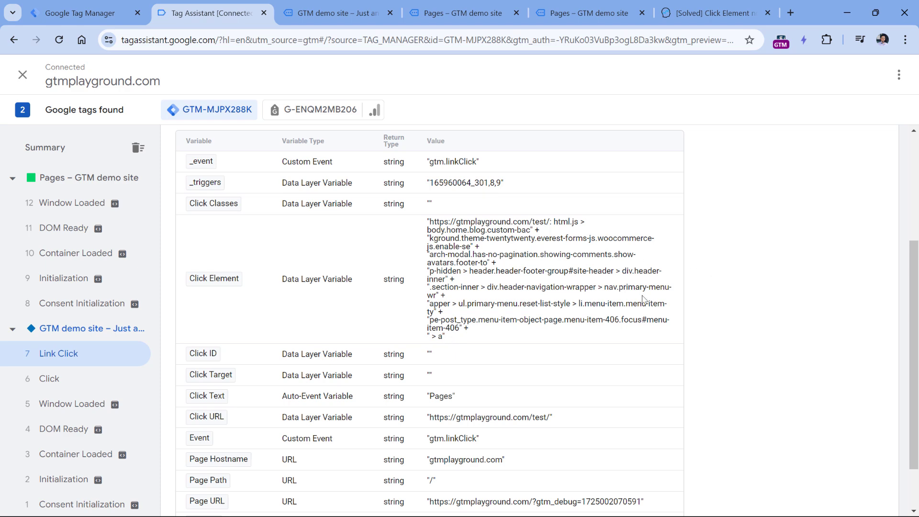
Step: Inspect the Pages link's markup in DevTools, then return to the Tag Manager tags list
drag(427, 222, 575, 330)
click(574, 330)
click(338, 16)
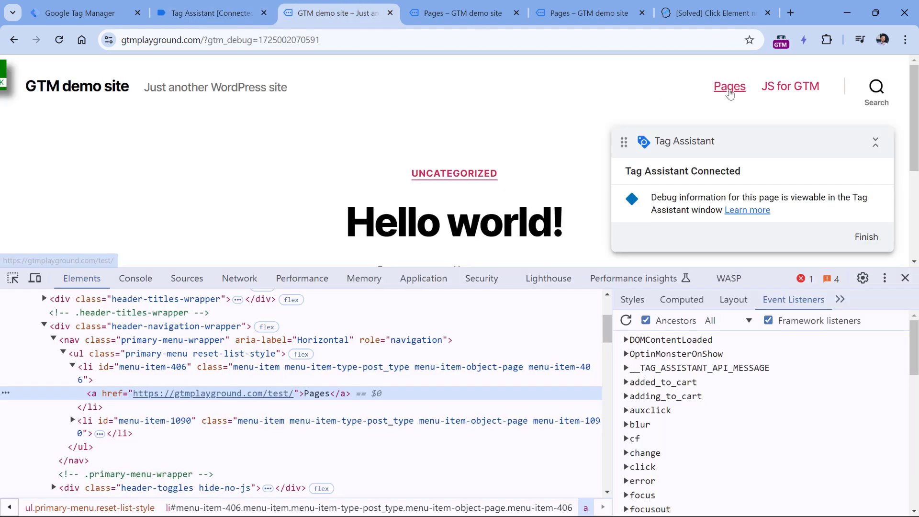
right_click(729, 86)
click(756, 241)
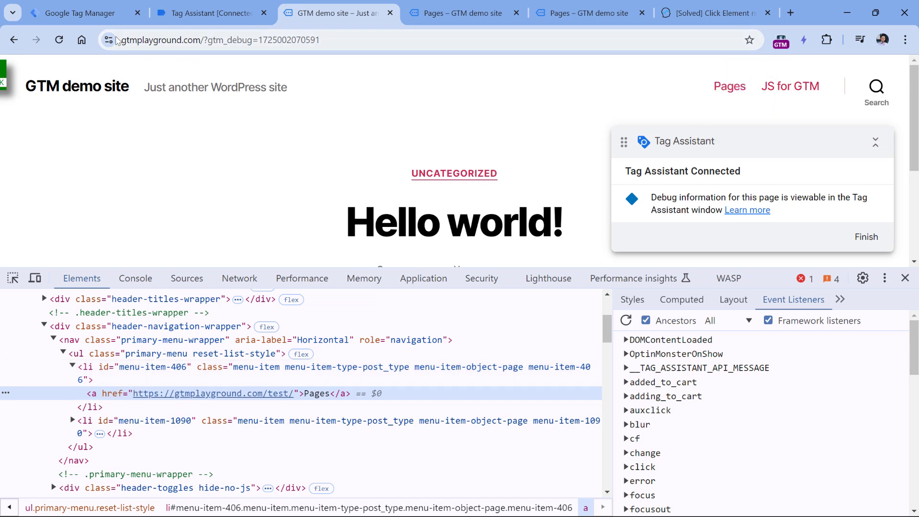
click(79, 15)
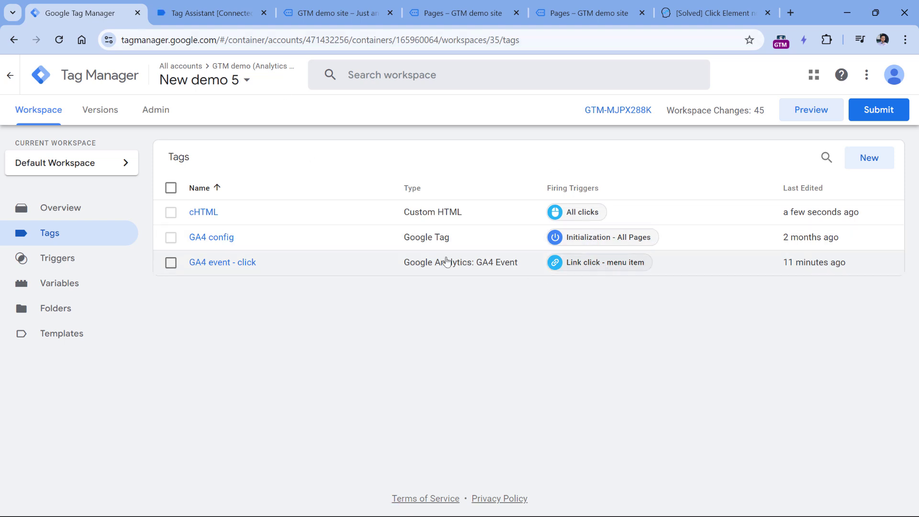
Step: Edit the Link click - menu item trigger so Click Element uses 'matches CSS selector'
click(600, 263)
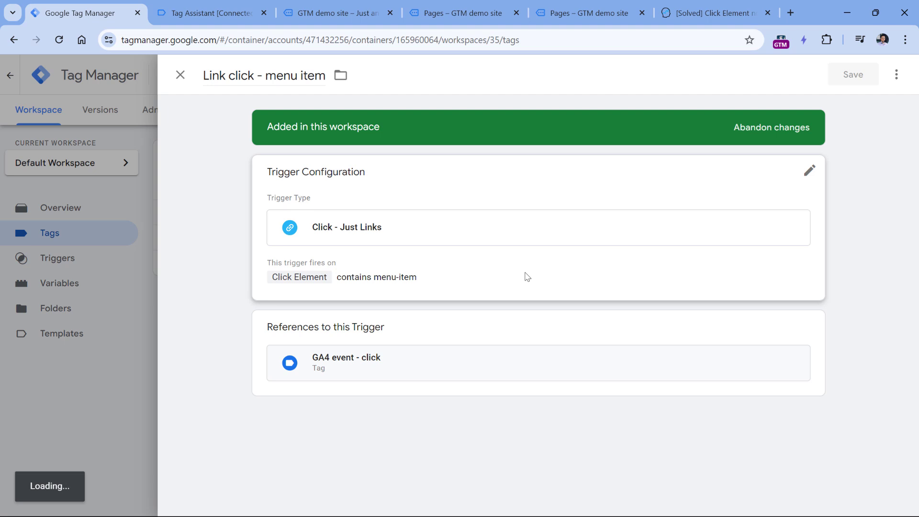
click(527, 276)
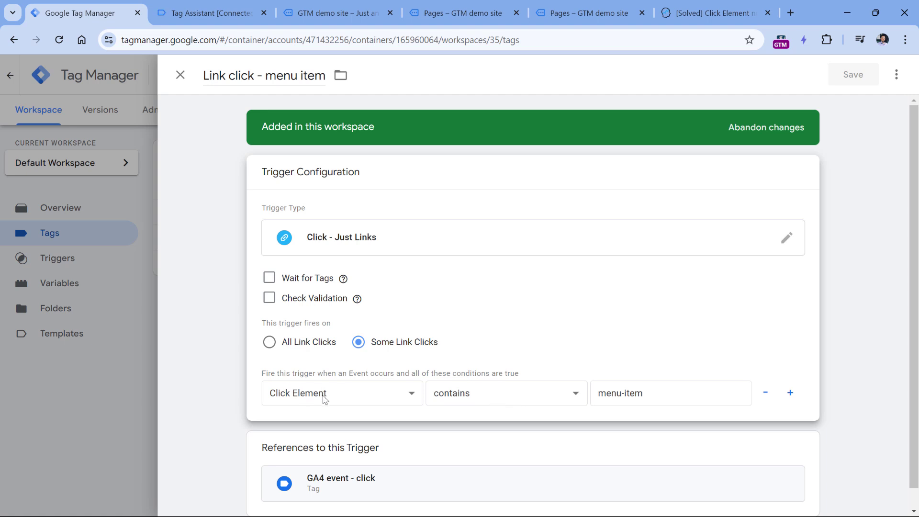
click(506, 398)
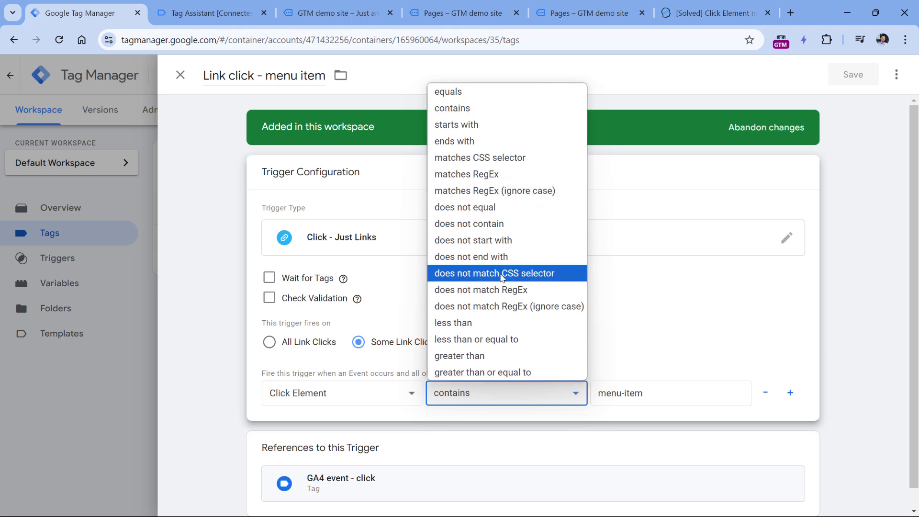
click(486, 161)
Step: Select the menu-item condition value and compare it with the Pages link markup in DevTools
click(644, 393)
triple_click(661, 393)
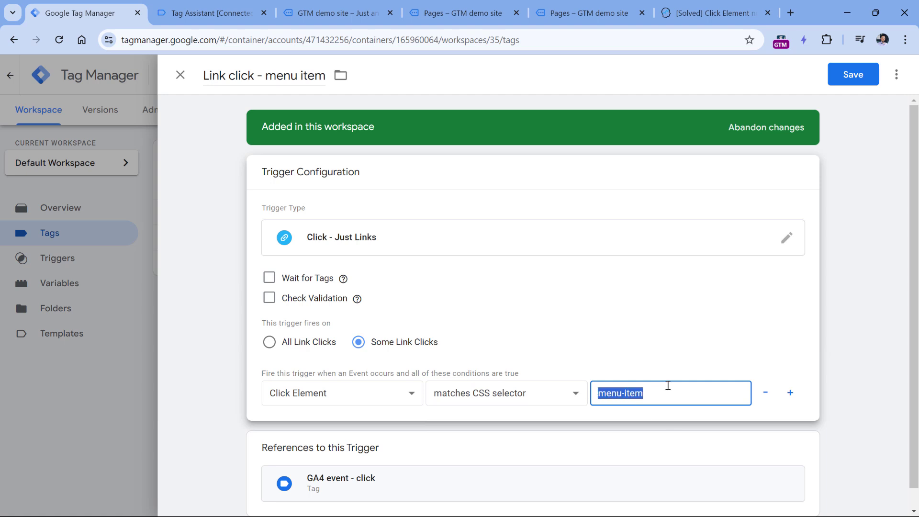
click(648, 384)
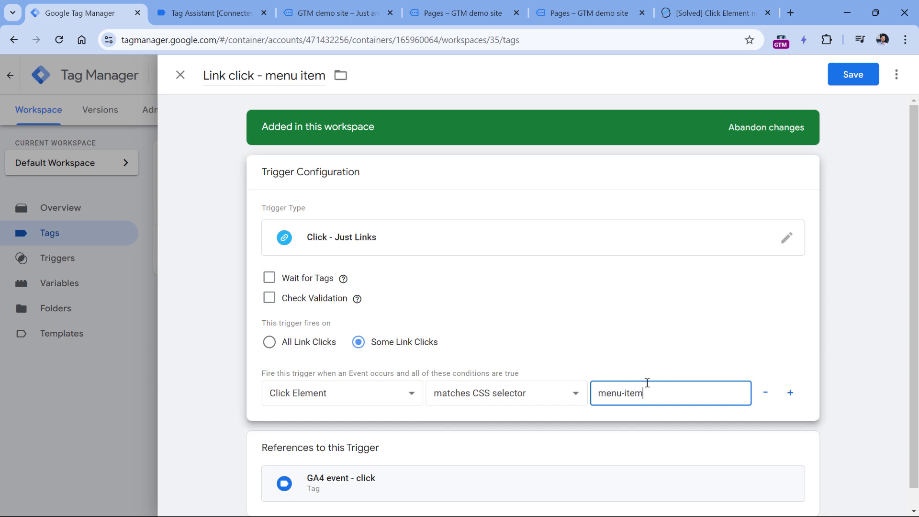
click(215, 15)
click(297, 15)
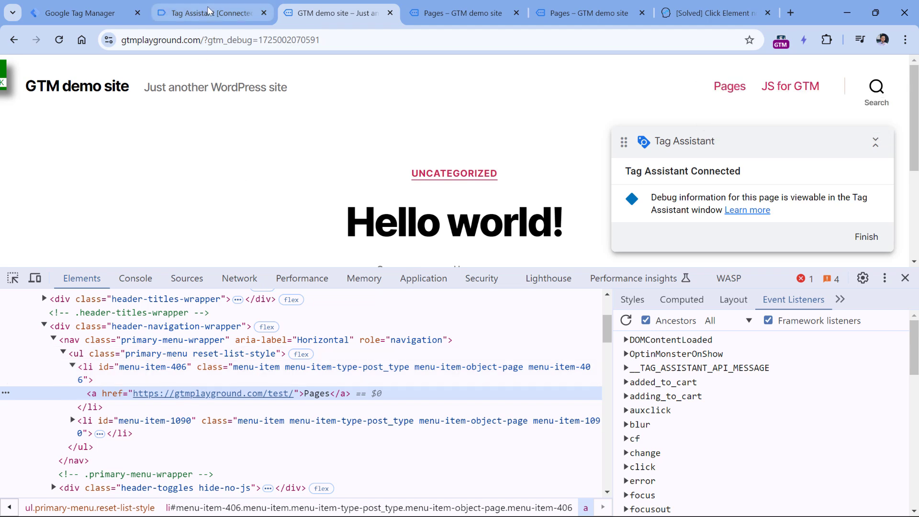
Step: Change the Click Element condition value to '.menu-item > a' and save the Link click - menu item trigger
click(98, 13)
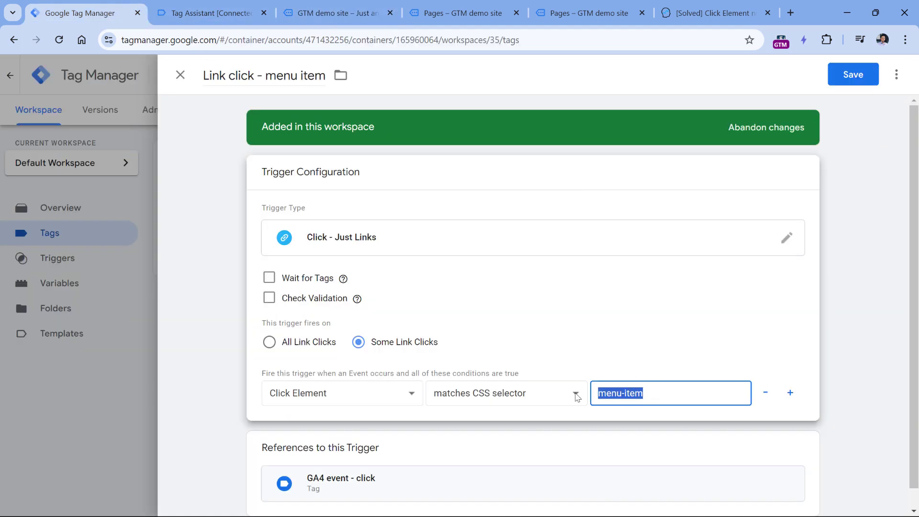
key(BackSpace)
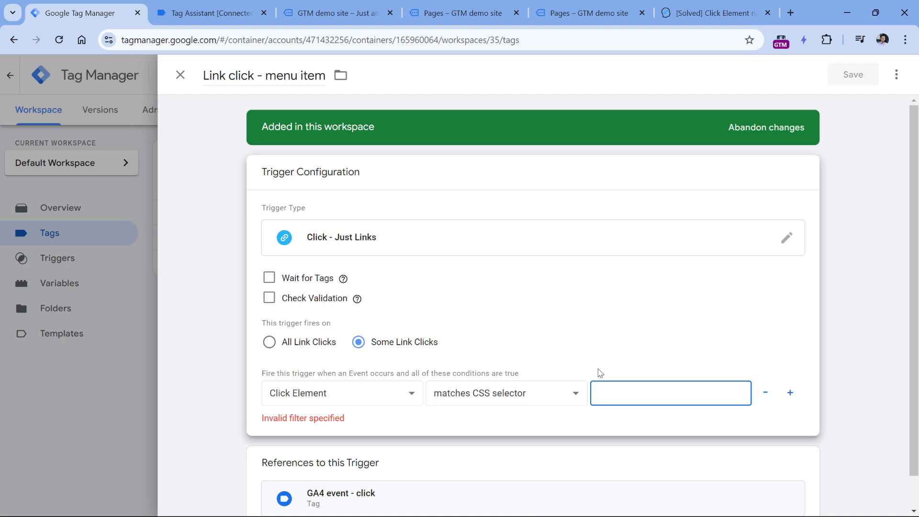
text(a)
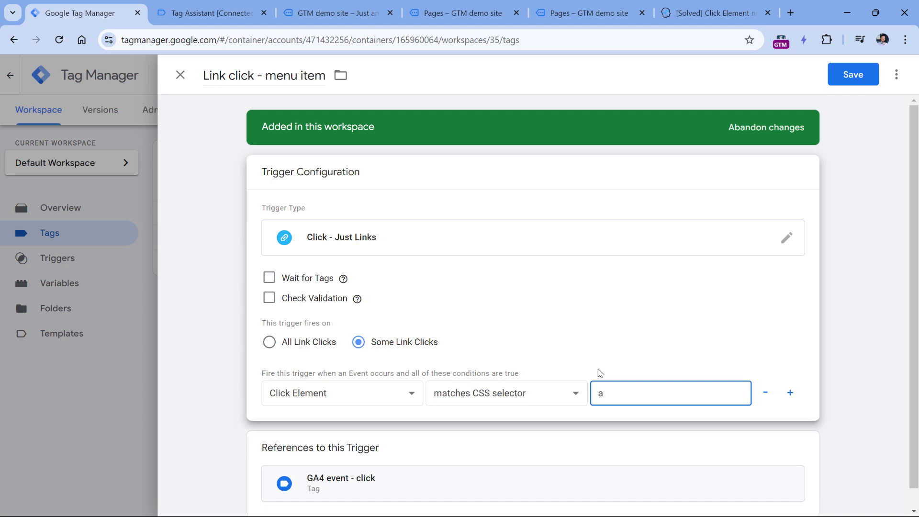
key(Home)
text(> )
text( menu-item)
text(.)
double_click(657, 394)
double_click(650, 393)
drag(646, 393, 596, 393)
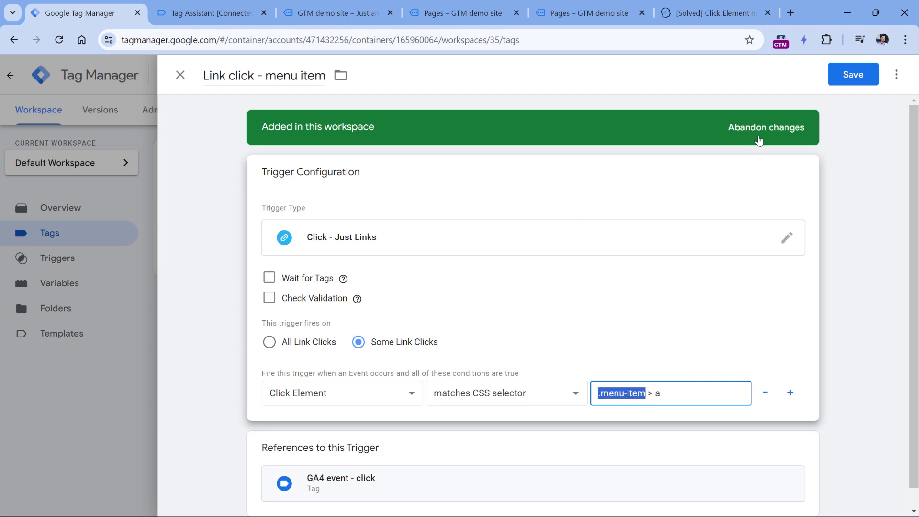
click(852, 80)
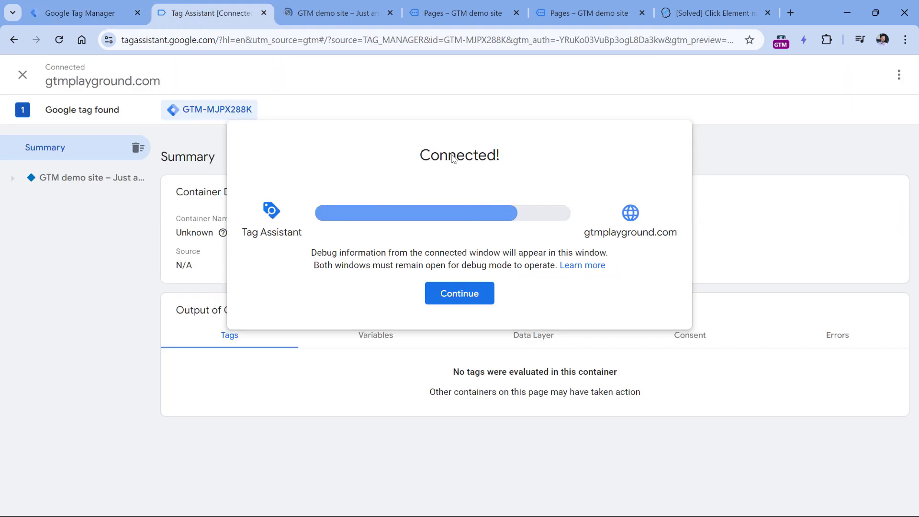
Step: Dismiss the Tag Assistant connection notice and click the Pages menu link on the demo site
click(459, 293)
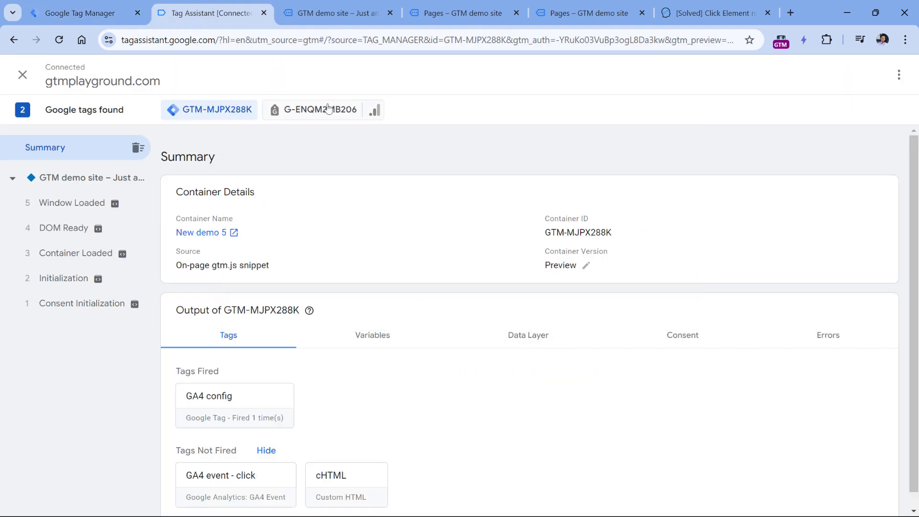
click(338, 23)
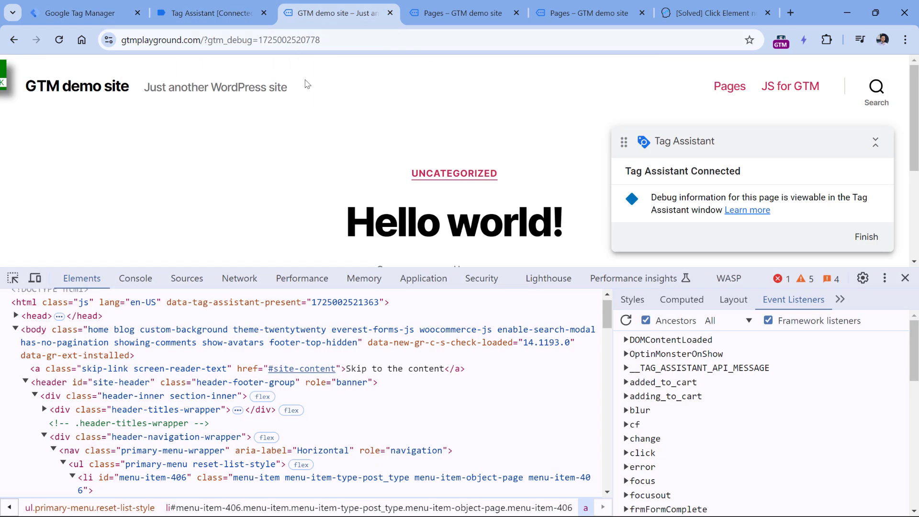
ctrl+click(729, 90)
Step: In Tag Assistant, select the Link Click event and open the fired GA4 event - click tag
click(185, 13)
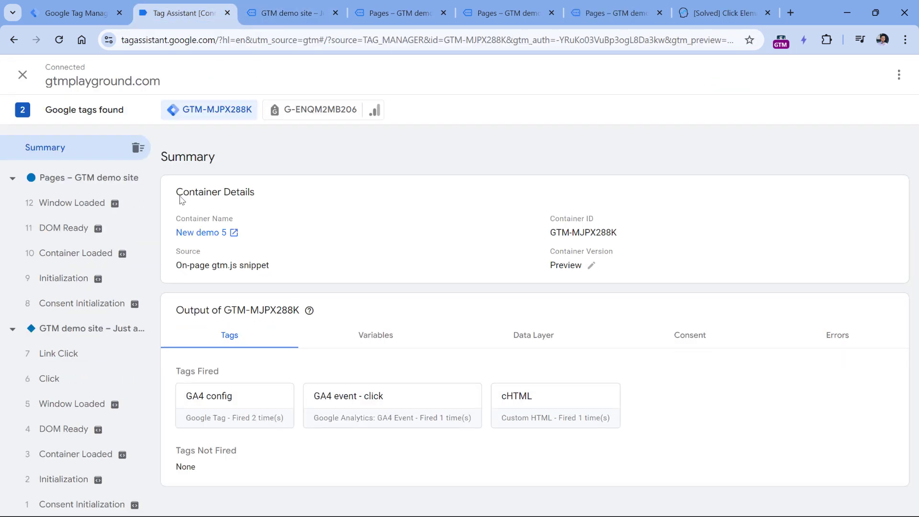
click(65, 356)
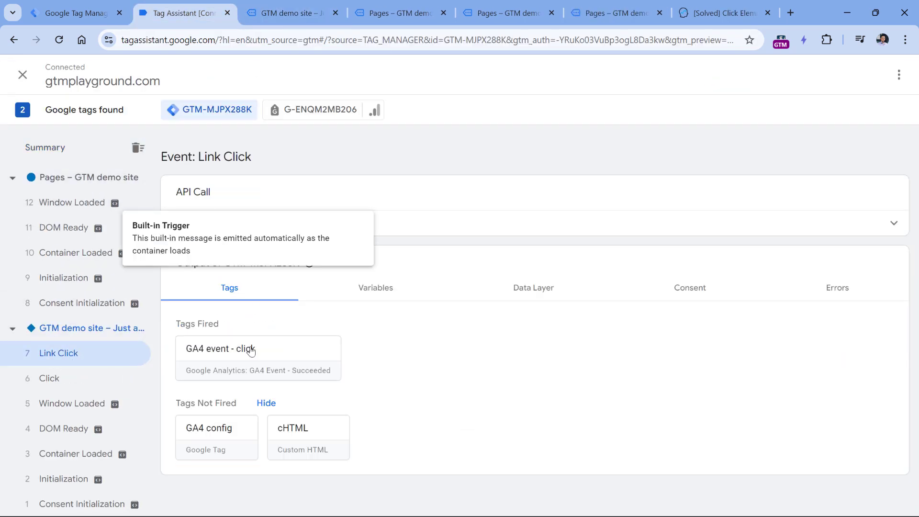
click(260, 357)
Step: Highlight the '.menu-item > a' filter and the matched element path ending menu-item-406 > a
scroll(501, 368, down, 3)
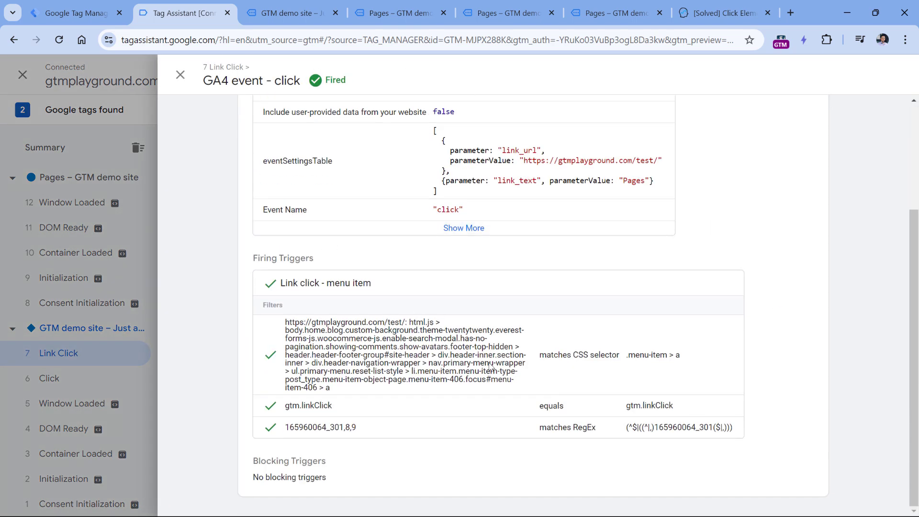
triple_click(631, 356)
drag(618, 357, 534, 357)
drag(332, 389, 286, 325)
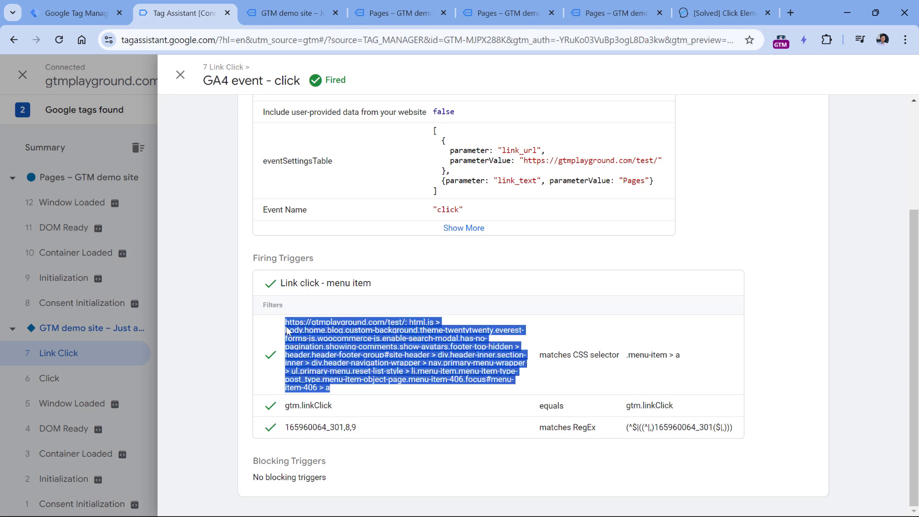
click(353, 397)
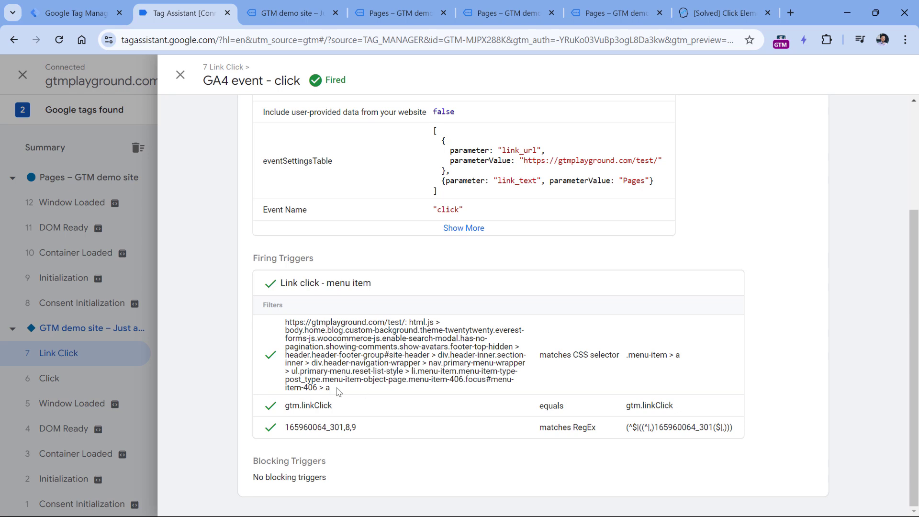
drag(332, 388, 365, 383)
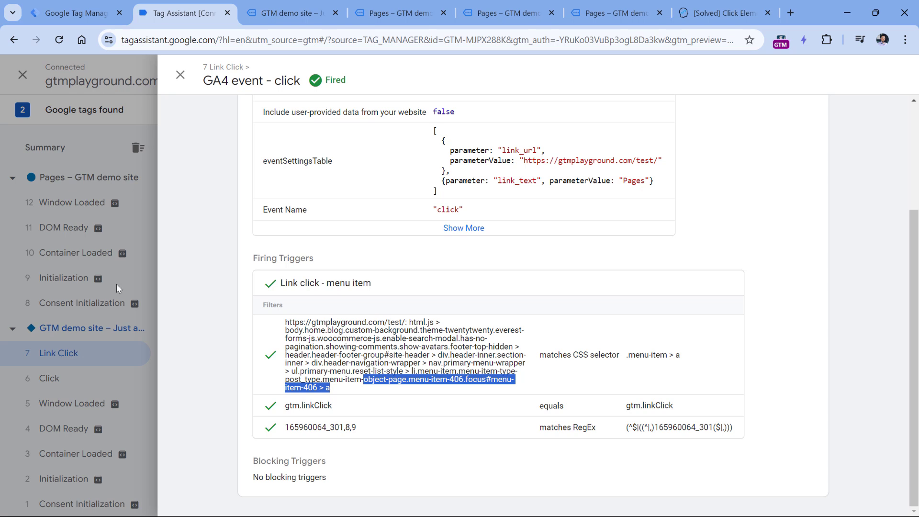
click(356, 387)
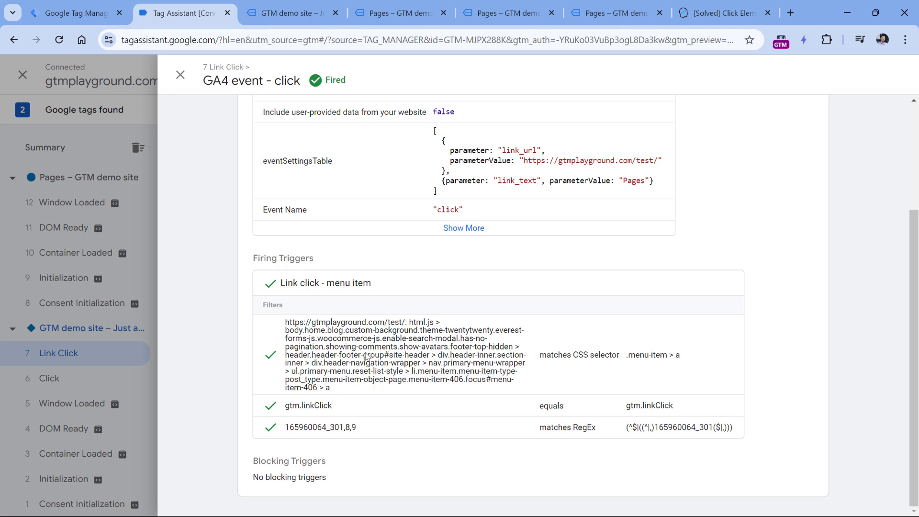
drag(405, 391, 411, 372)
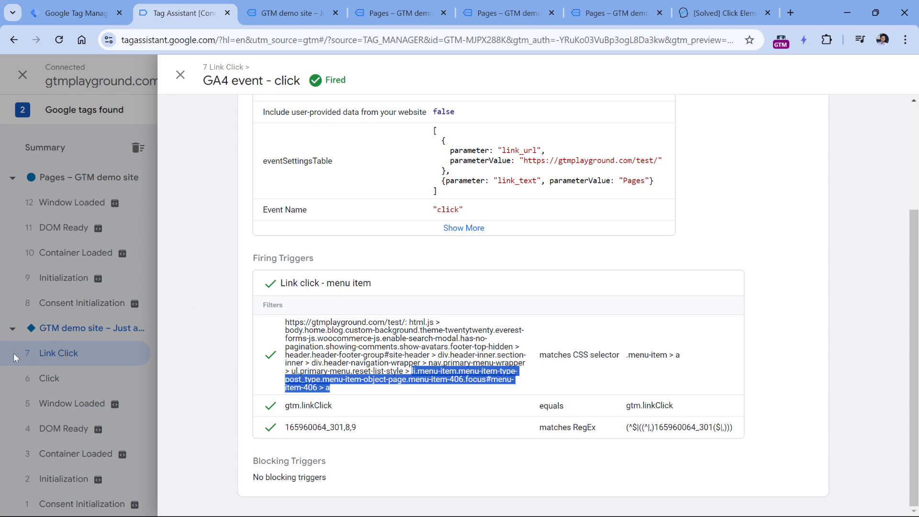
Step: Switch to the Analytics Mania Click Element article and scroll to its Useful Resources section
click(690, 13)
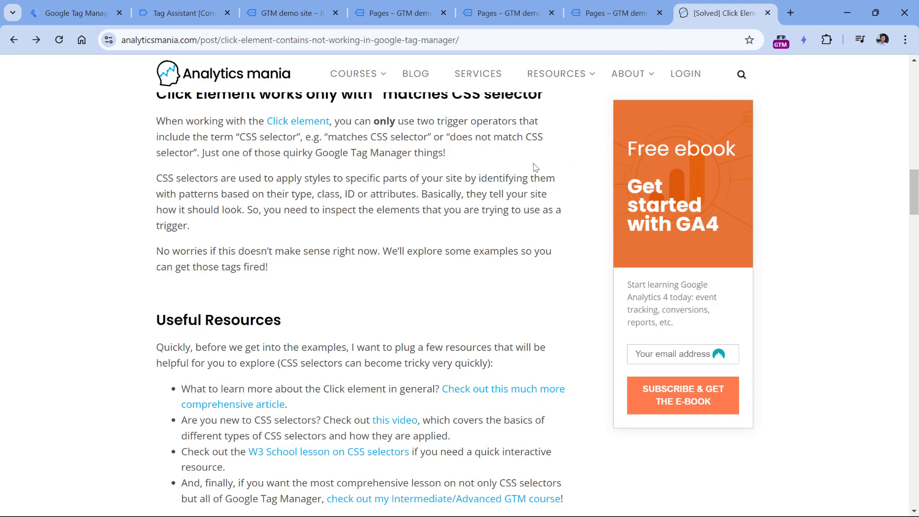
scroll(531, 165, up, 3)
scroll(531, 165, down, 5)
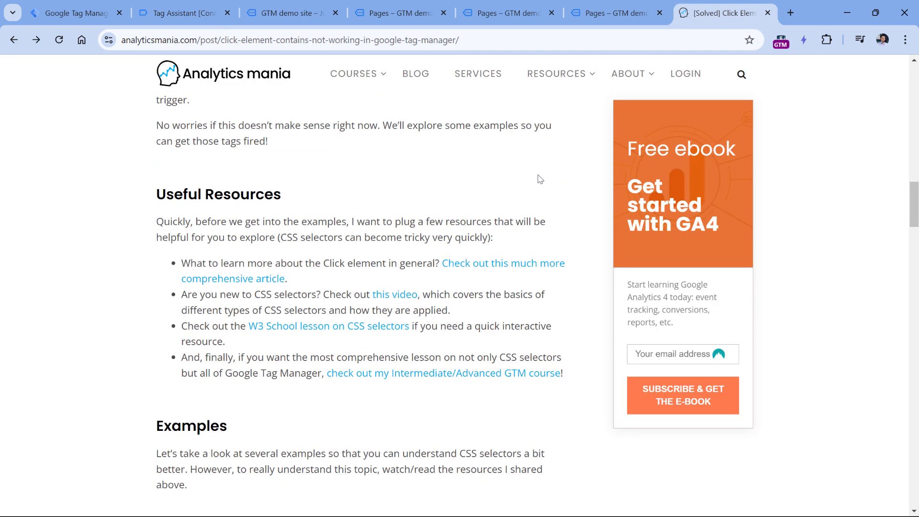